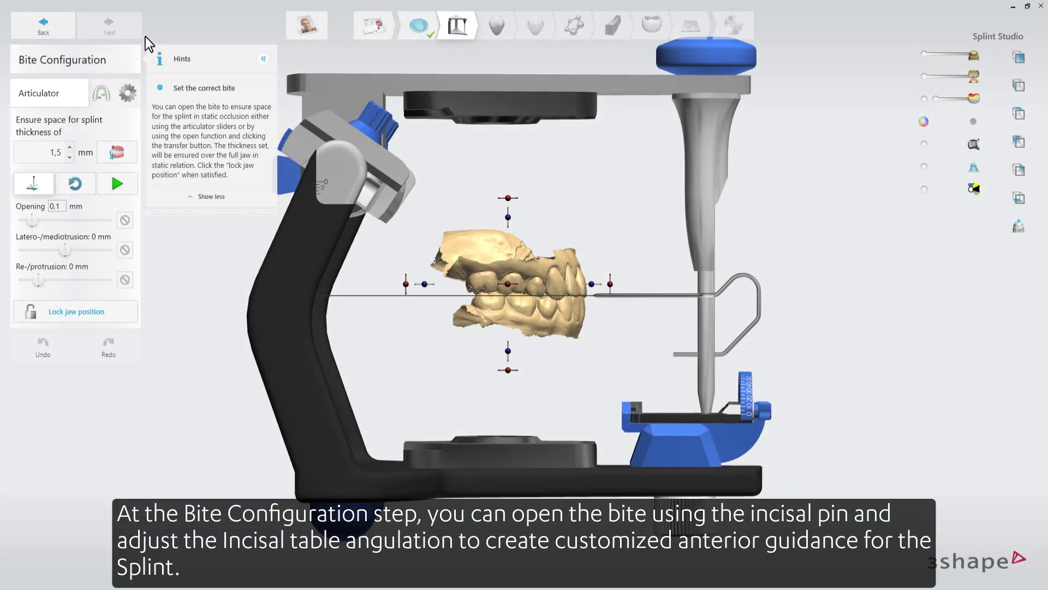
# Collapse the Hints panel so the jaw scans and their control points are fully visible
pyautogui.click(263, 59)
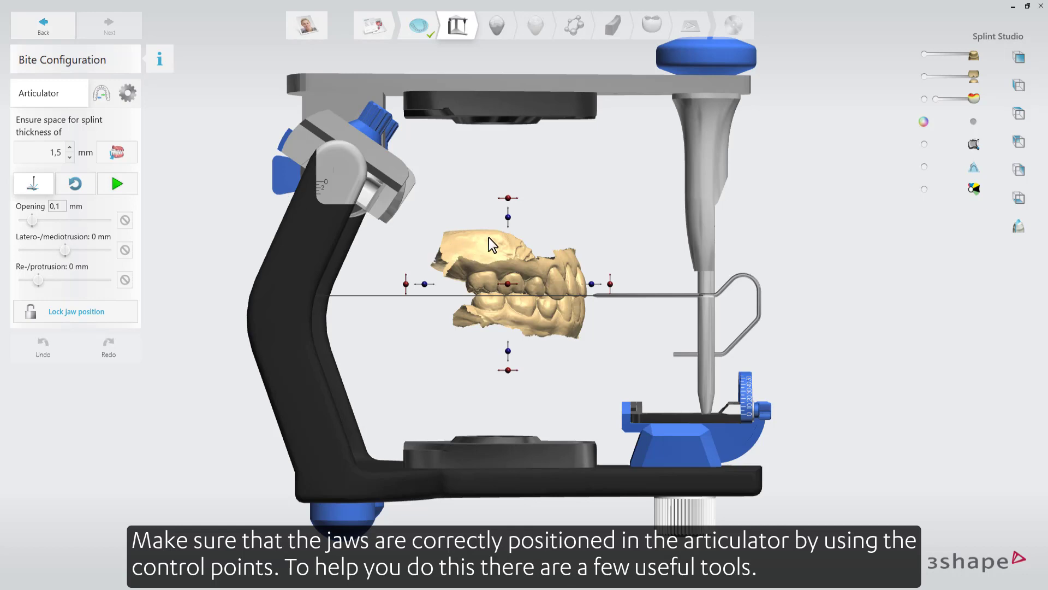
pyautogui.moveTo(508, 218)
pyautogui.moveTo(593, 285)
# In top view with the articulator hidden, drag the front blue control point to shift the jaws 1.5 mm
pyautogui.moveTo(425, 284)
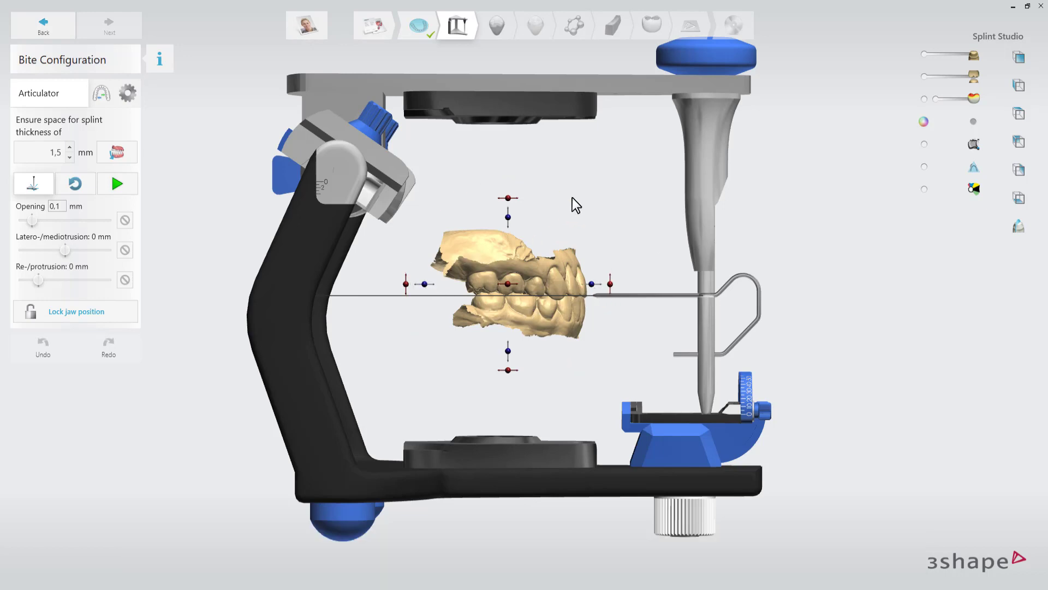
pyautogui.moveTo(575, 178); pyautogui.dragTo(578, 323, button='right')
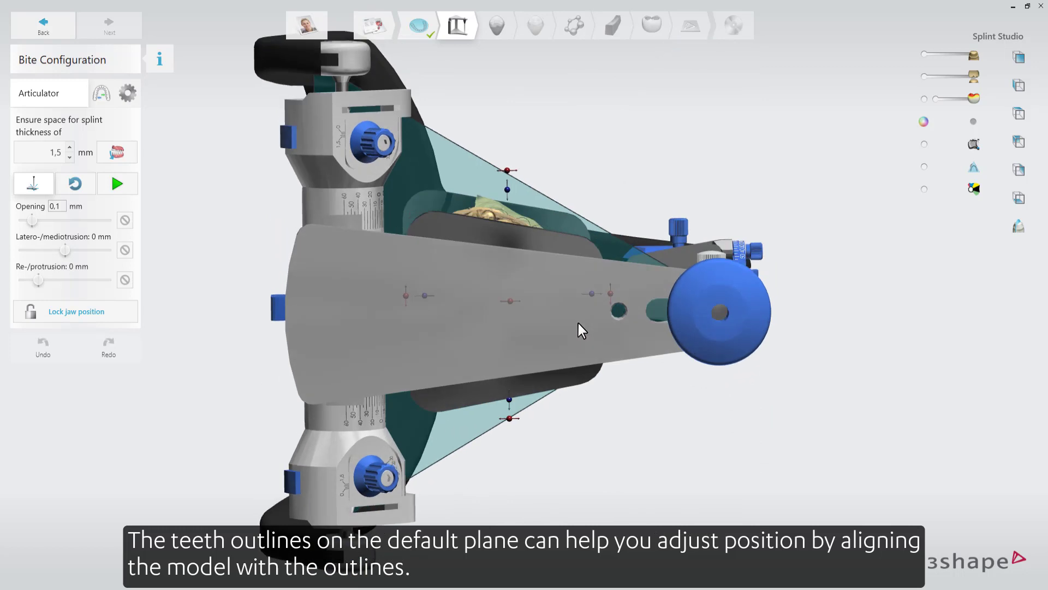
pyautogui.click(925, 145)
pyautogui.moveTo(592, 295)
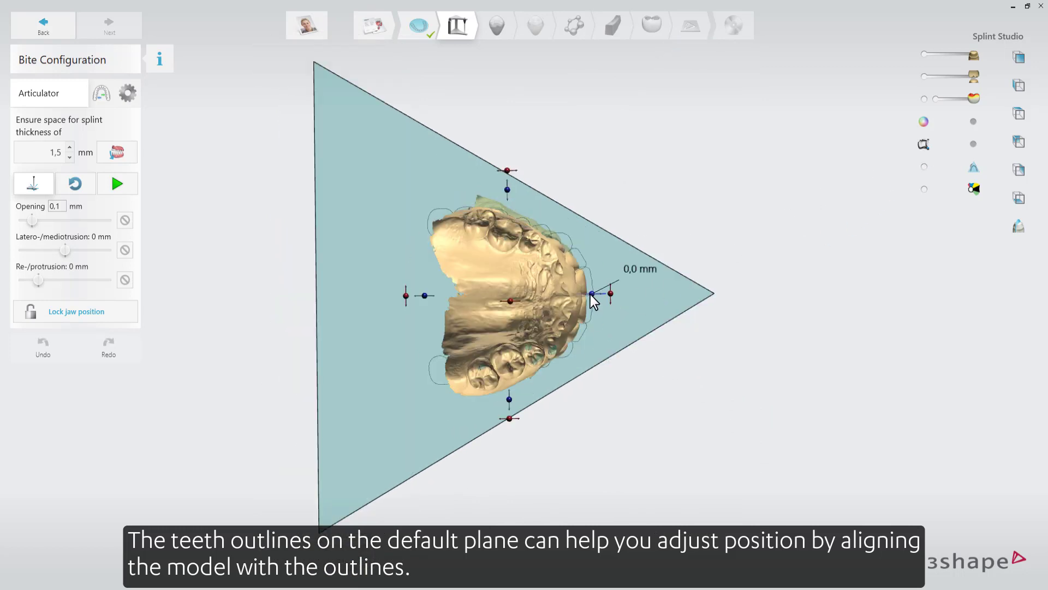
pyautogui.moveTo(592, 294); pyautogui.dragTo(596, 295)
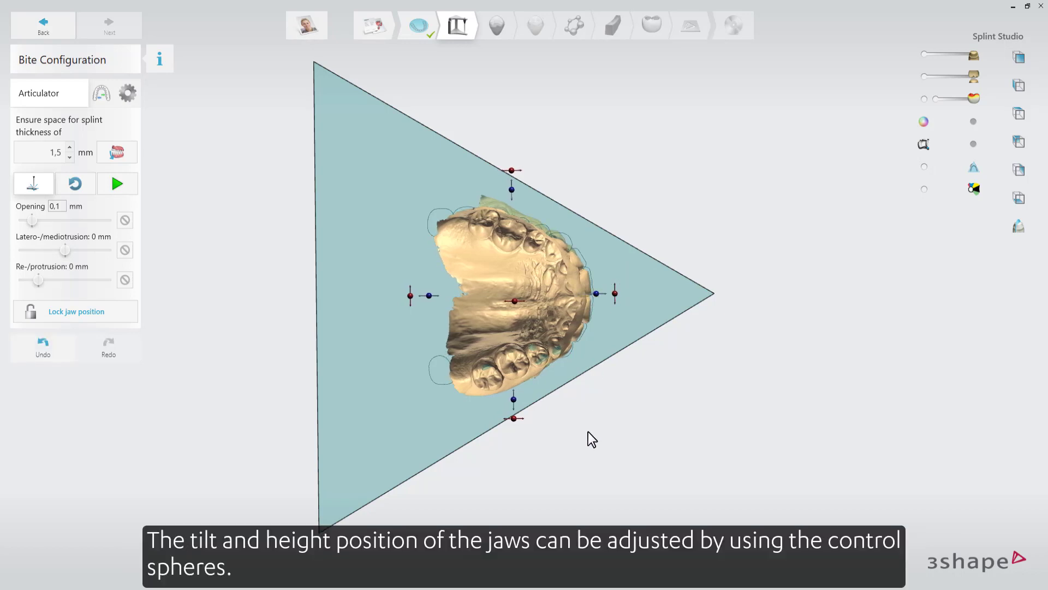
pyautogui.moveTo(588, 431); pyautogui.dragTo(589, 270, button='right')
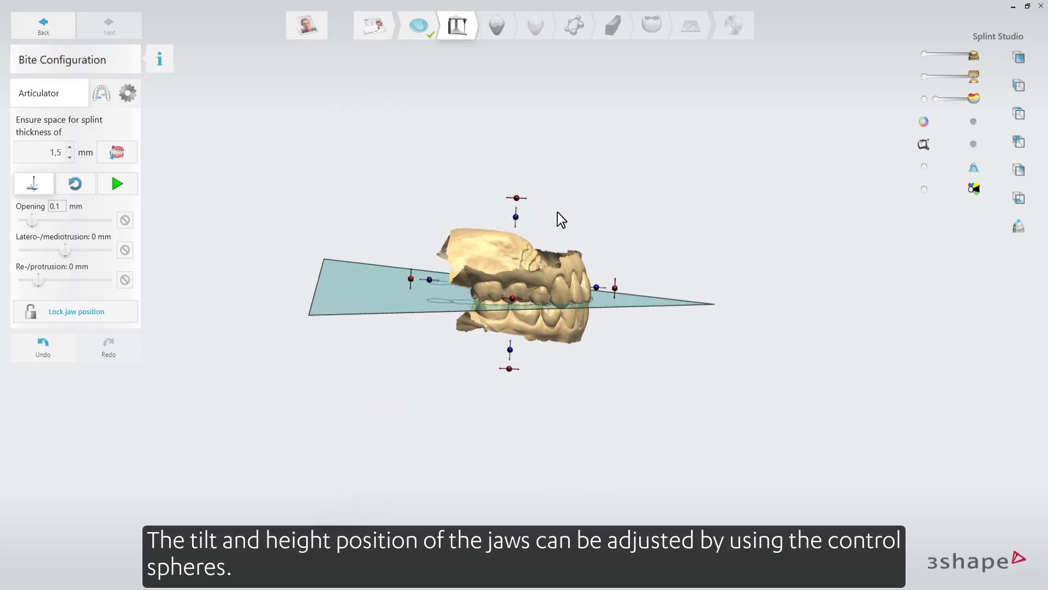
pyautogui.moveTo(517, 200)
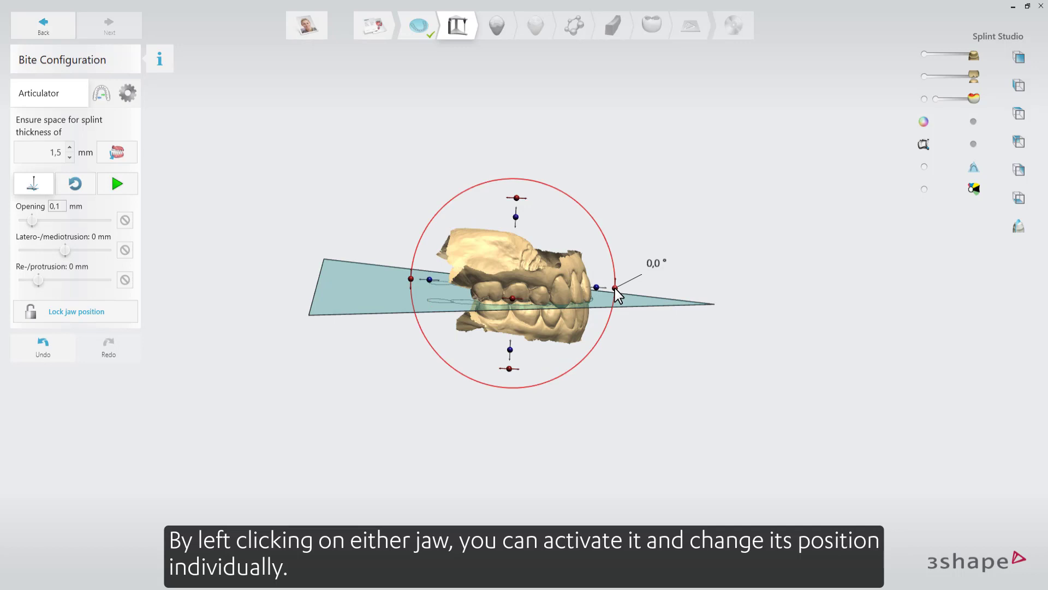
pyautogui.click(972, 144)
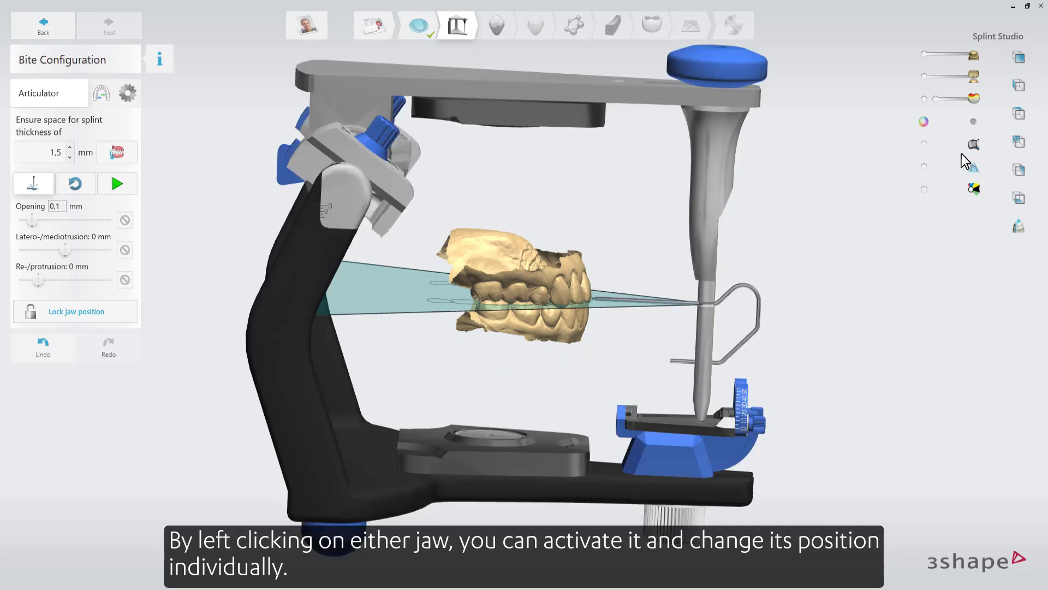
pyautogui.click(509, 259)
pyautogui.moveTo(551, 217)
pyautogui.mouseDown(button='right')
pyautogui.moveTo(540, 214)
pyautogui.moveTo(549, 199)
pyautogui.moveTo(559, 214)
pyautogui.mouseUp(button='right')
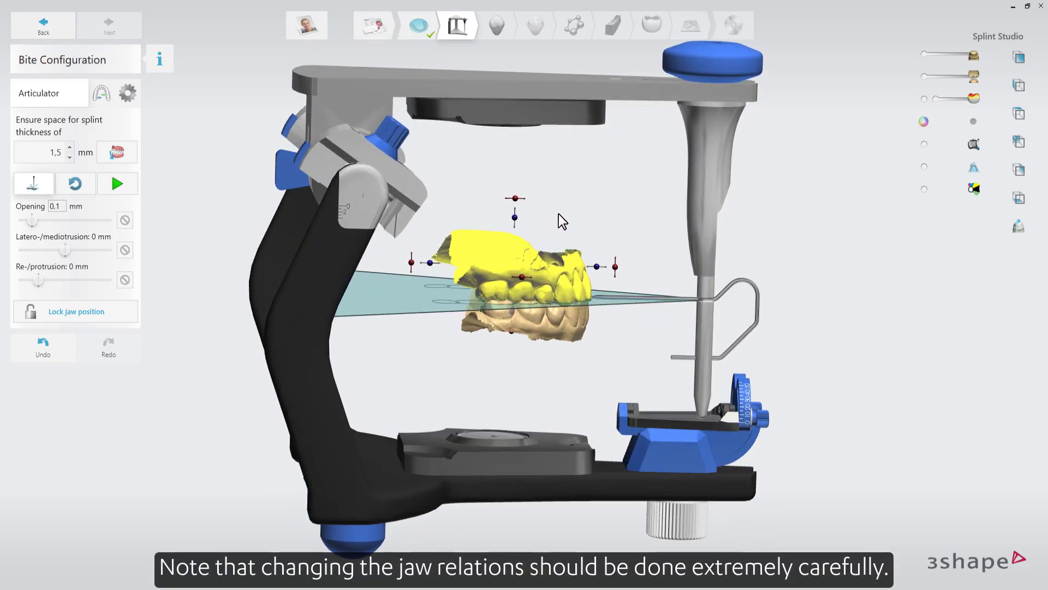
pyautogui.click(543, 324)
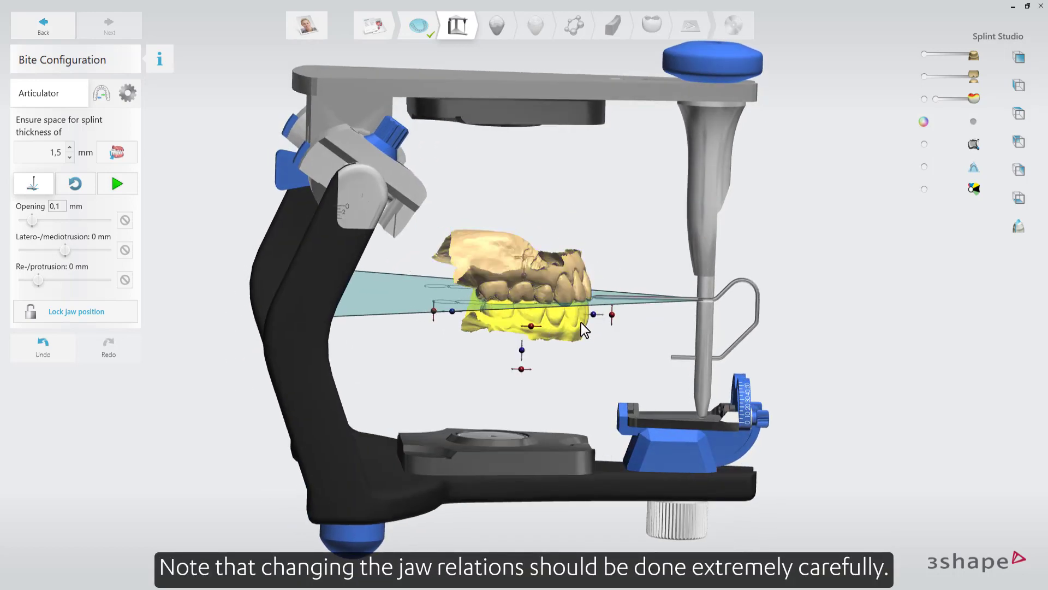
pyautogui.moveTo(614, 316)
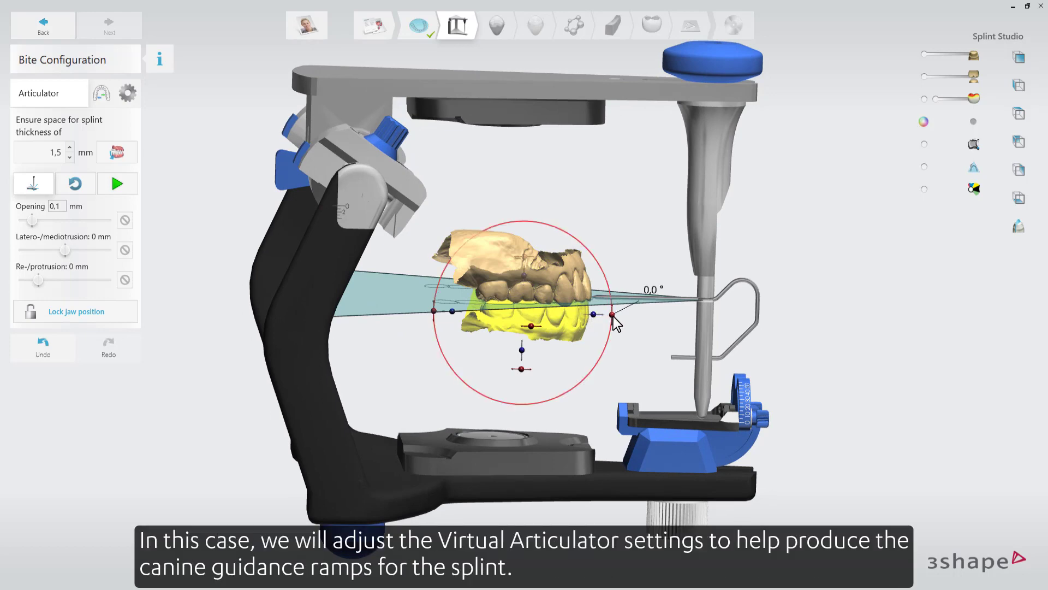
pyautogui.click(631, 265)
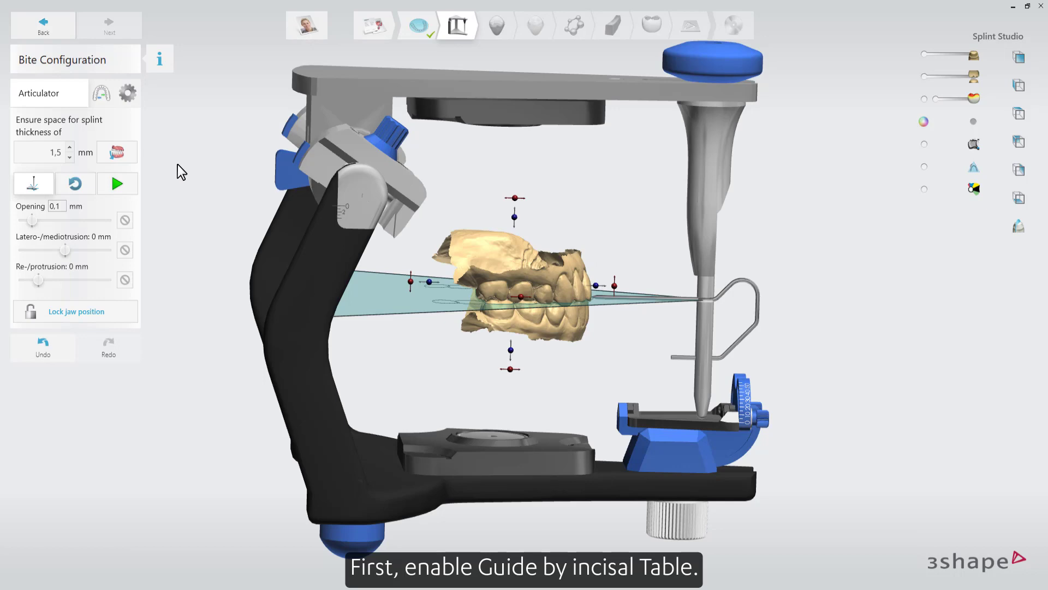
# Enable Guide by incisal table with Right, Protrusion and Left at 34° and incisal pin opening 9,5
pyautogui.click(25, 173)
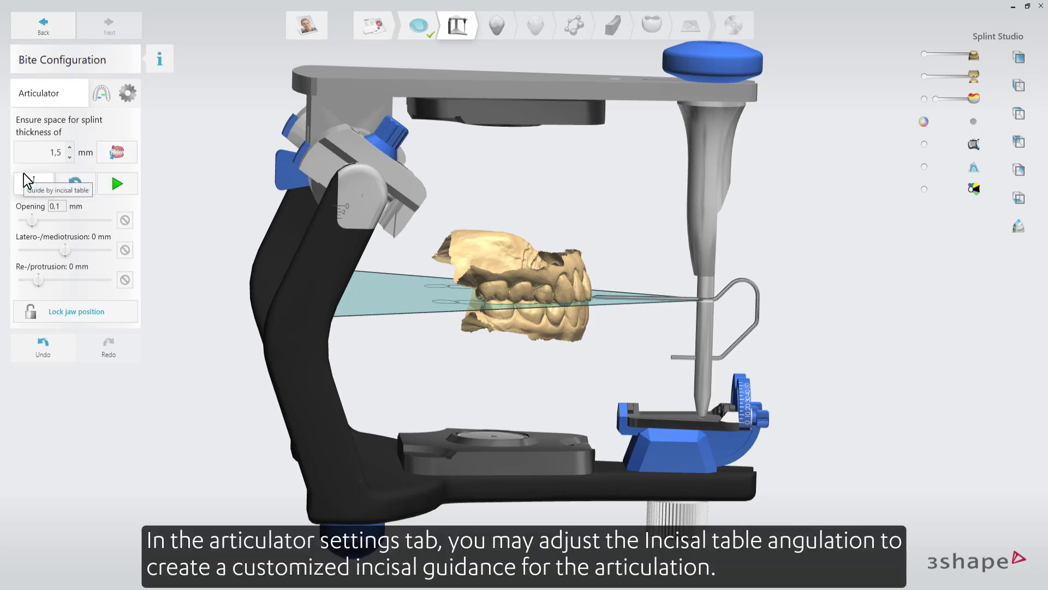
pyautogui.click(127, 94)
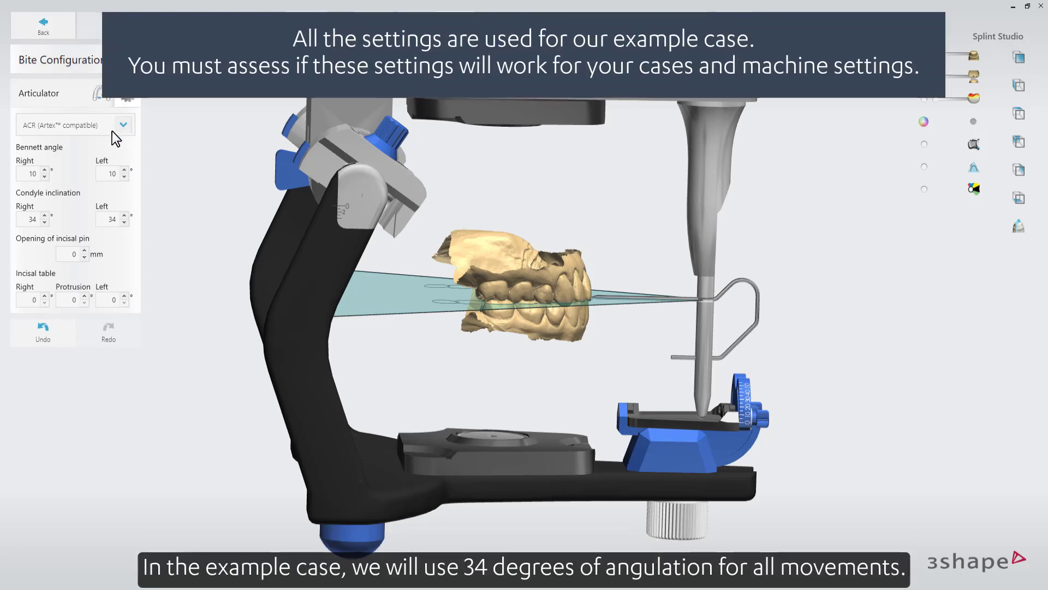
pyautogui.doubleClick(44, 299)
pyautogui.write('34')
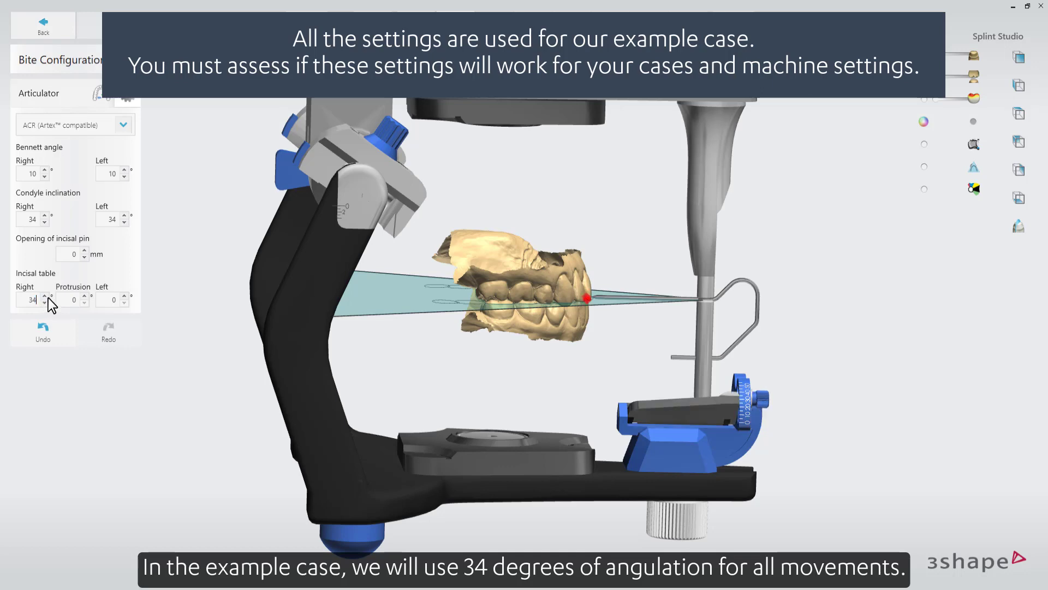
pyautogui.doubleClick(83, 300)
pyautogui.write('34')
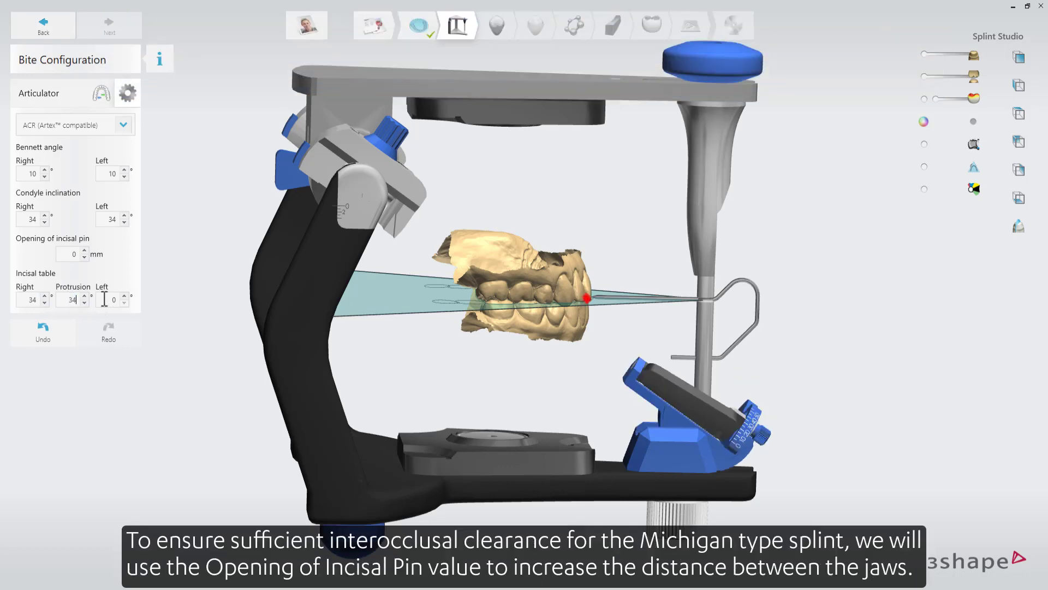
pyautogui.doubleClick(118, 299)
pyautogui.write('34')
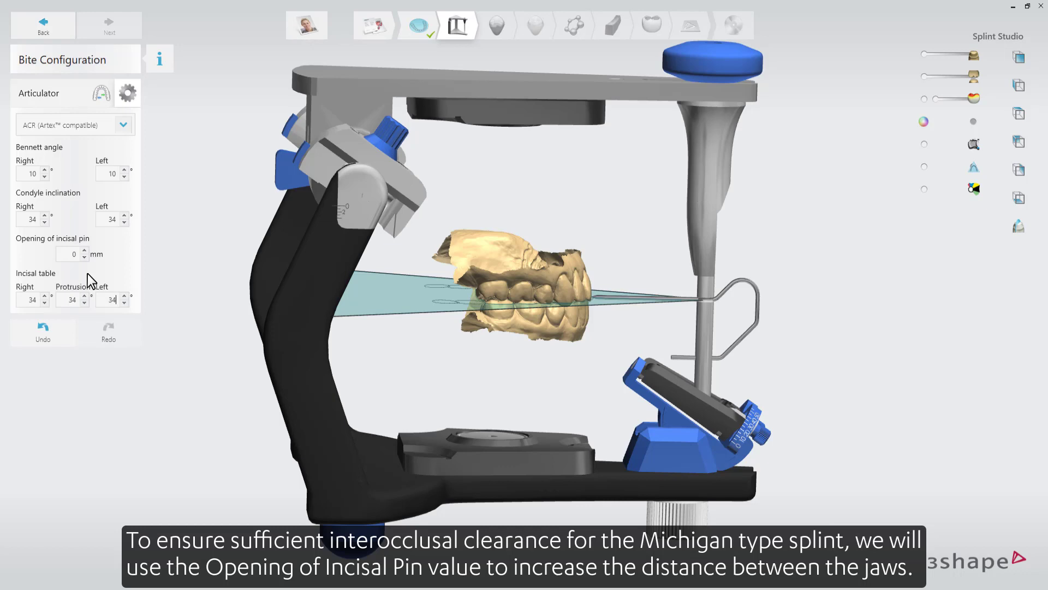
pyautogui.write('9')
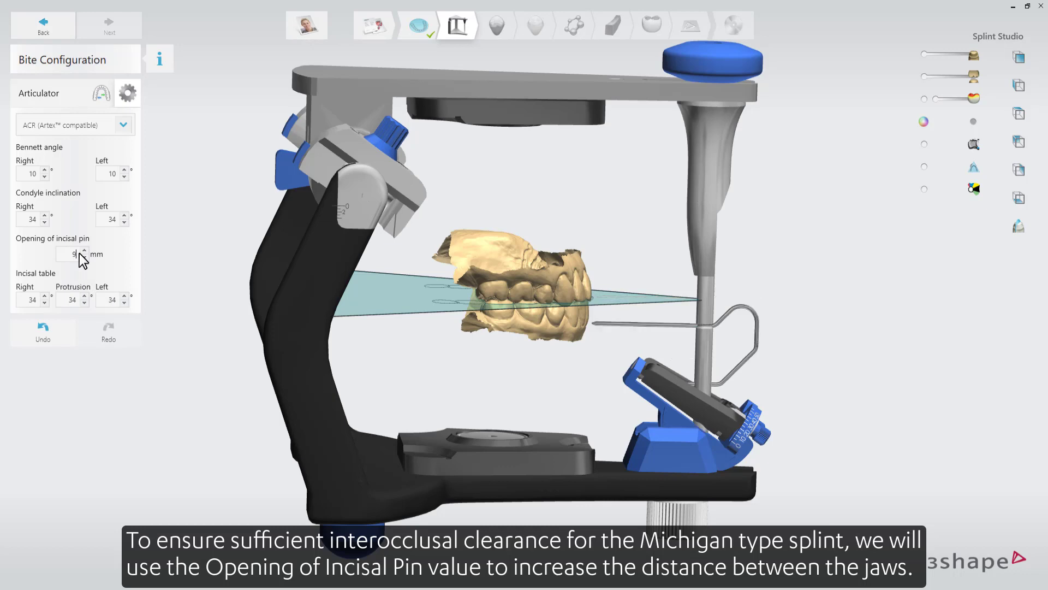
pyautogui.write(',')
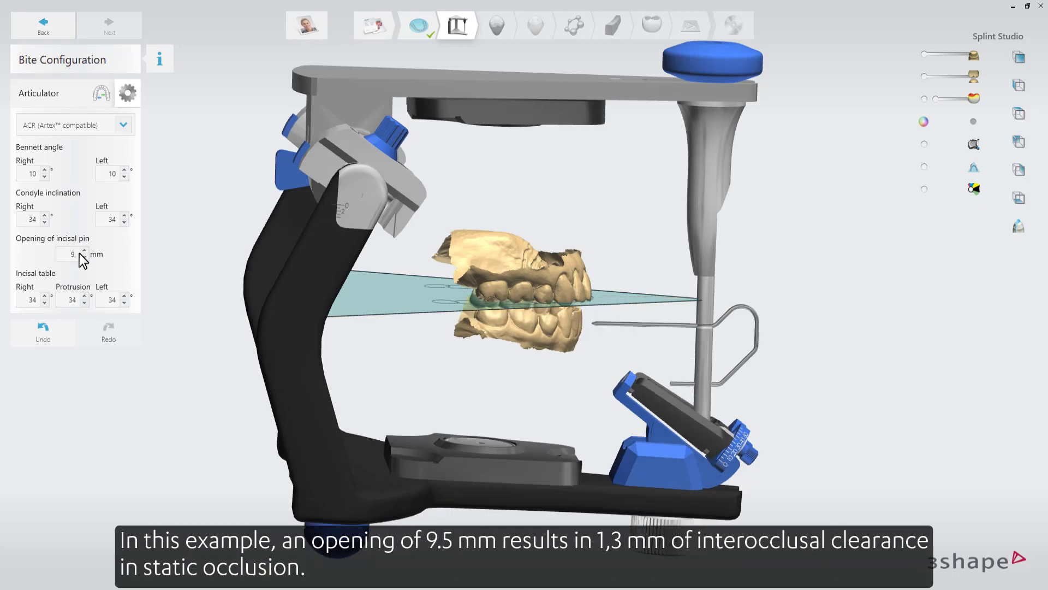
pyautogui.write('5')
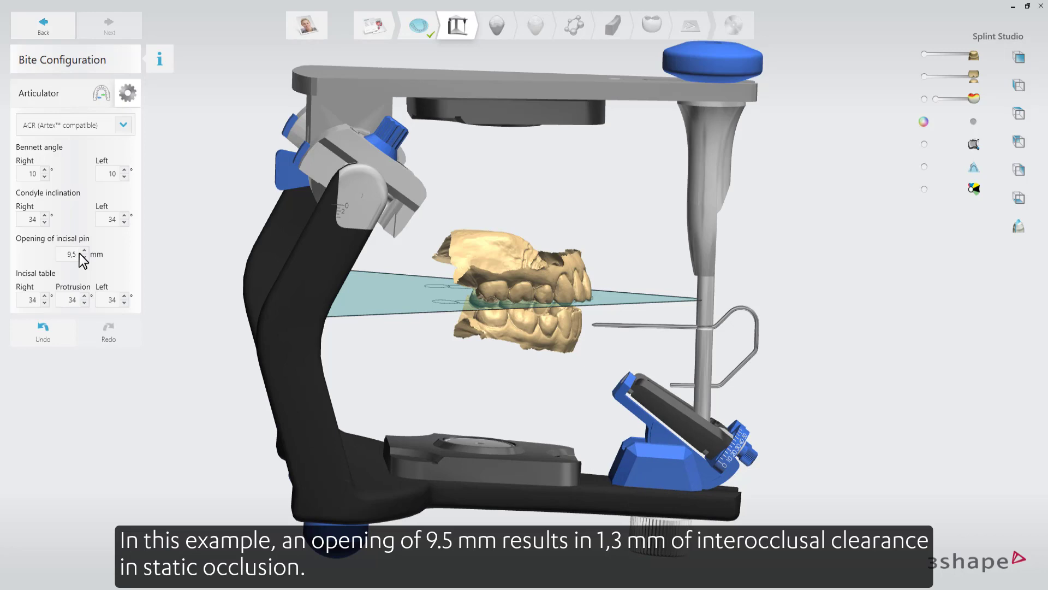
# Show the jaw scans with natural colour texture and lock the jaws at the 6.4 mm opening
pyautogui.click(52, 98)
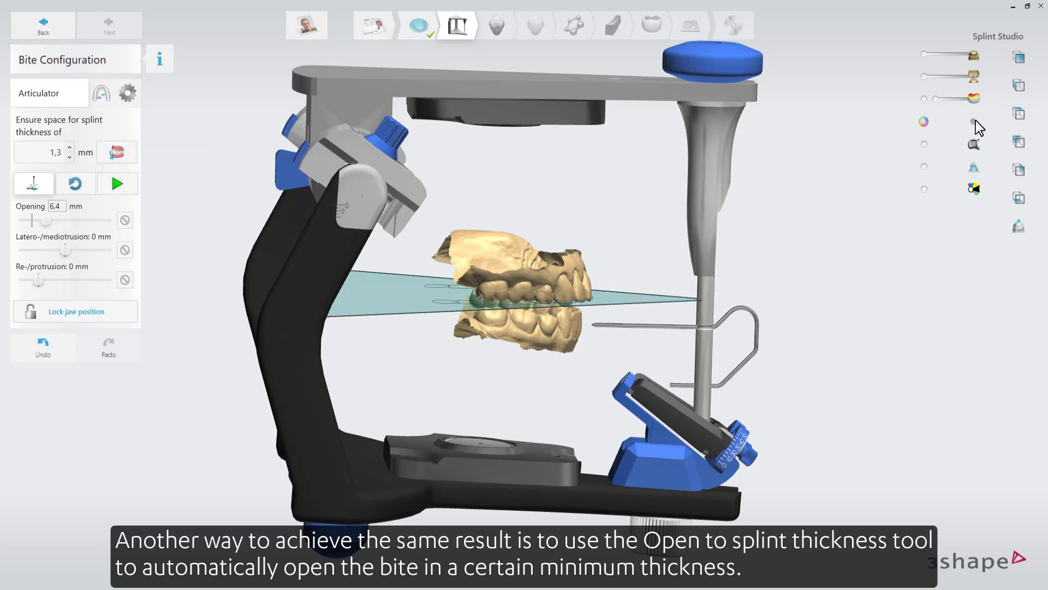
pyautogui.click(965, 139)
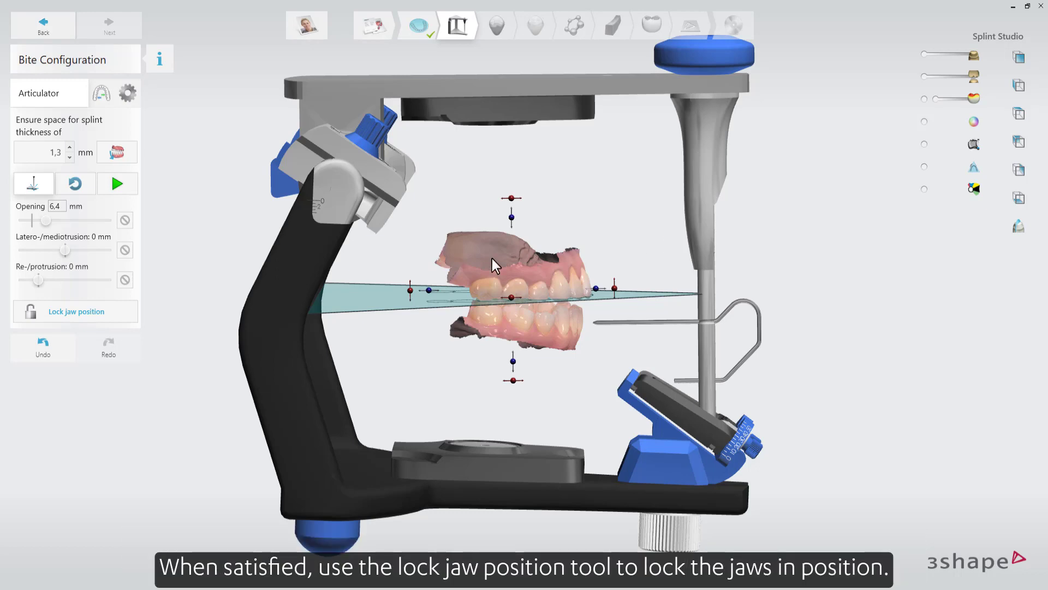
pyautogui.click(136, 314)
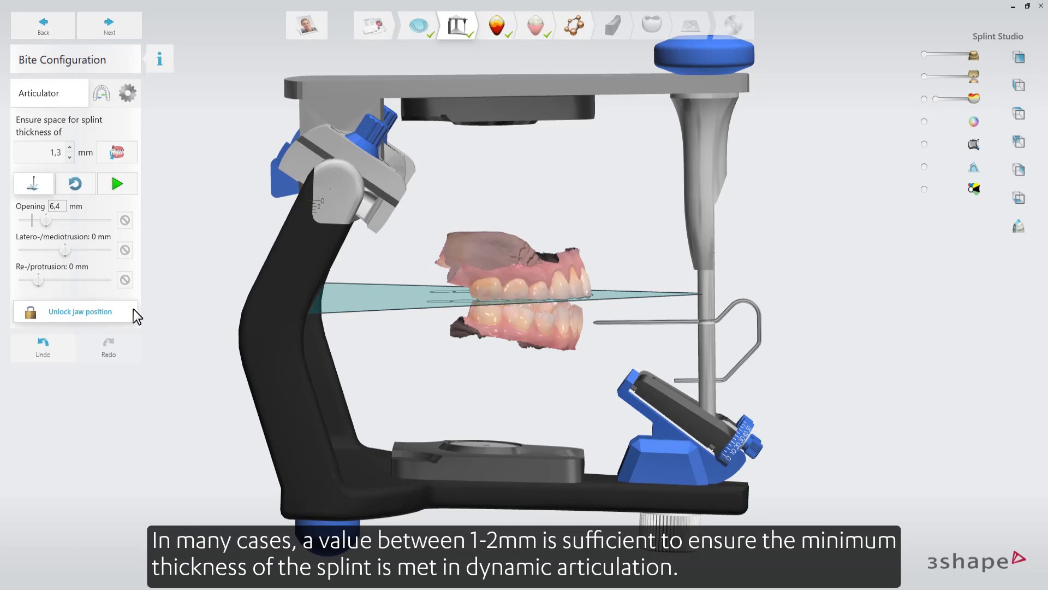
# Draw a 2D cross-section line across both sides of the arch in top view, articulator hidden
pyautogui.moveTo(368, 302)
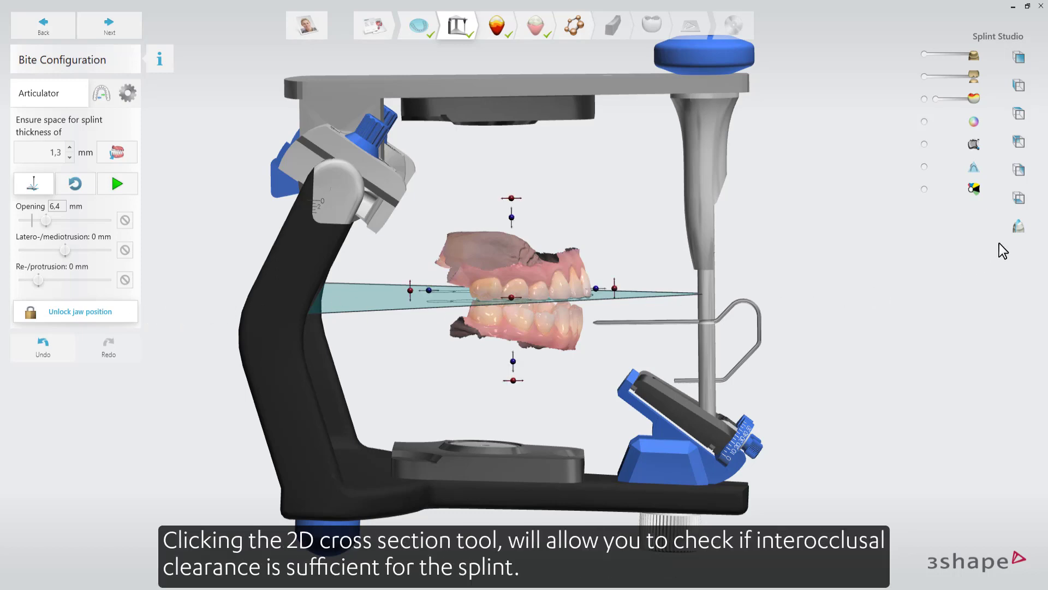
pyautogui.click(1018, 226)
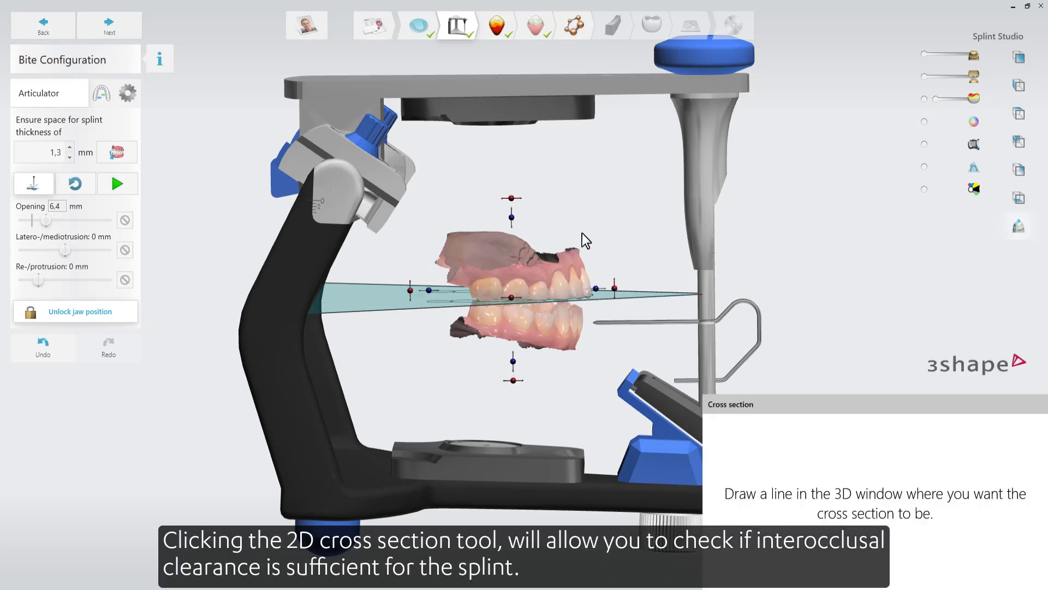
pyautogui.moveTo(531, 206); pyautogui.dragTo(530, 329, button='right')
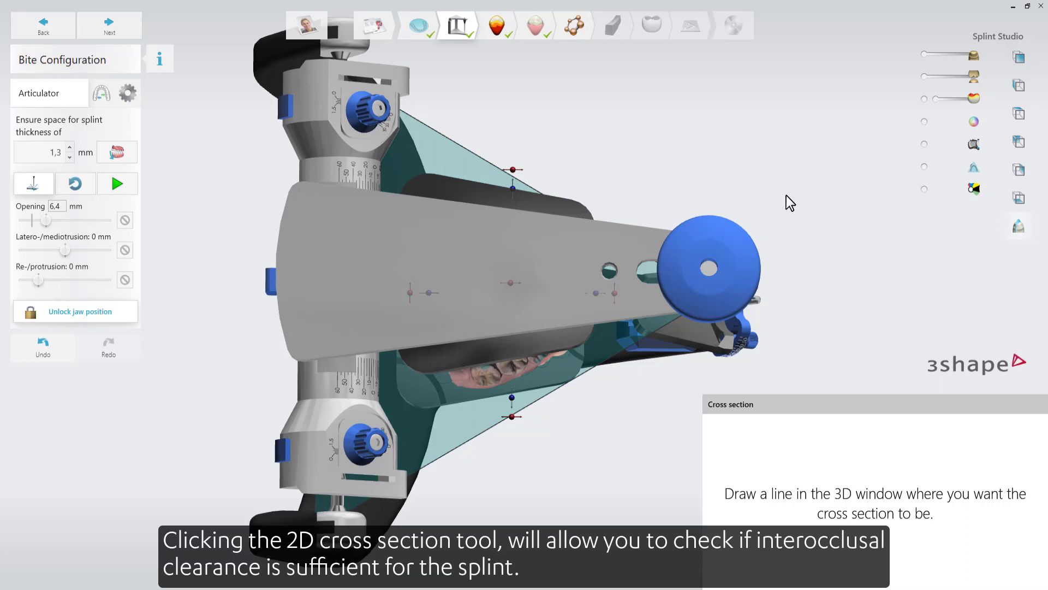
pyautogui.click(923, 145)
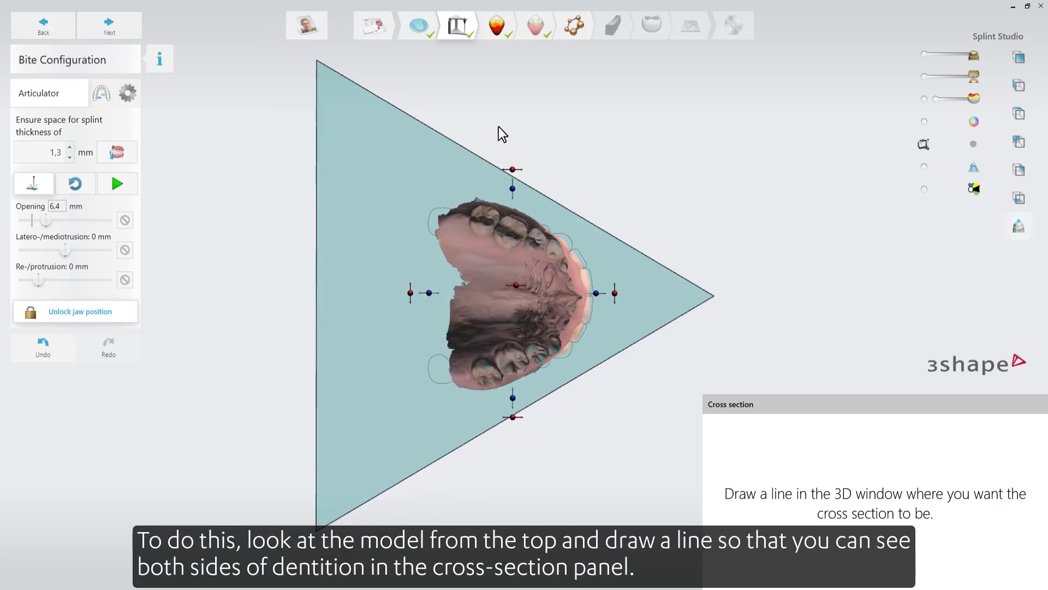
pyautogui.moveTo(499, 127); pyautogui.dragTo(488, 479)
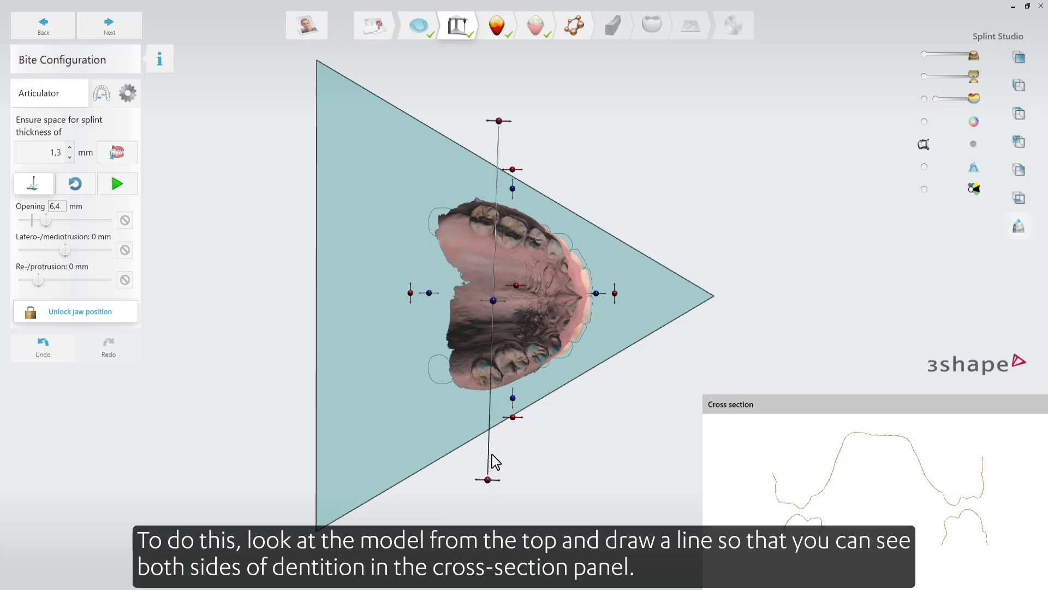
# Measure the gap between upper and lower jaw, play the articulation, and close the cross section
pyautogui.scroll(5, 956, 517)
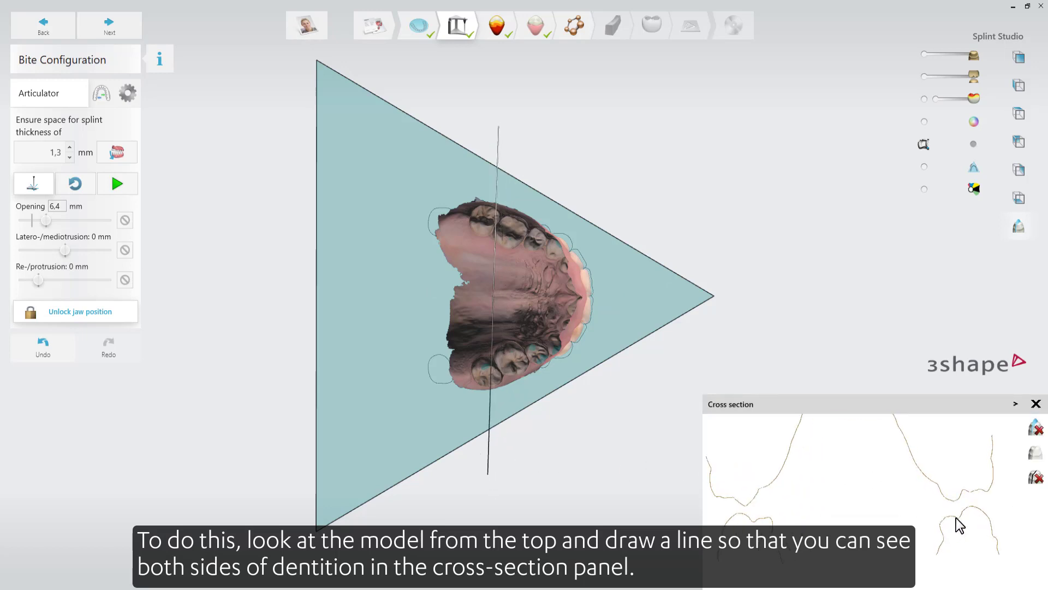
pyautogui.click(959, 476)
pyautogui.moveTo(961, 479); pyautogui.dragTo(974, 497)
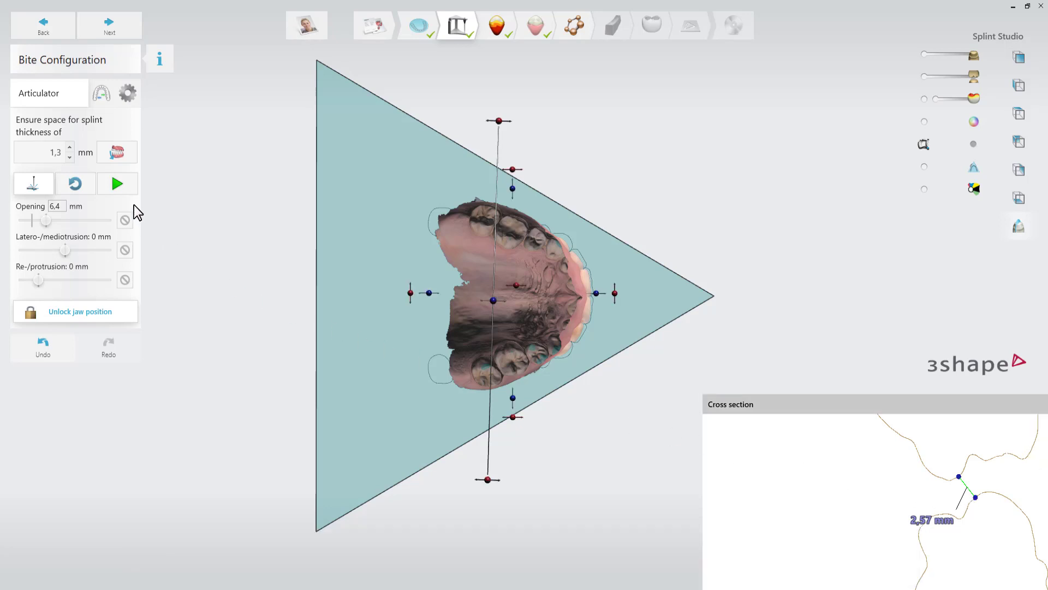
pyautogui.click(127, 185)
pyautogui.click(1036, 402)
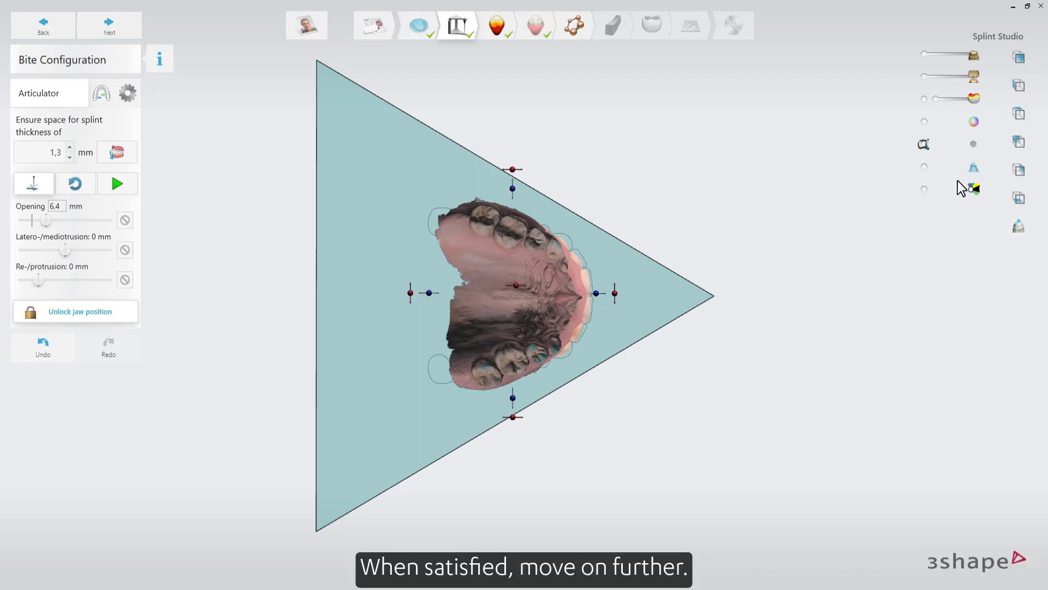